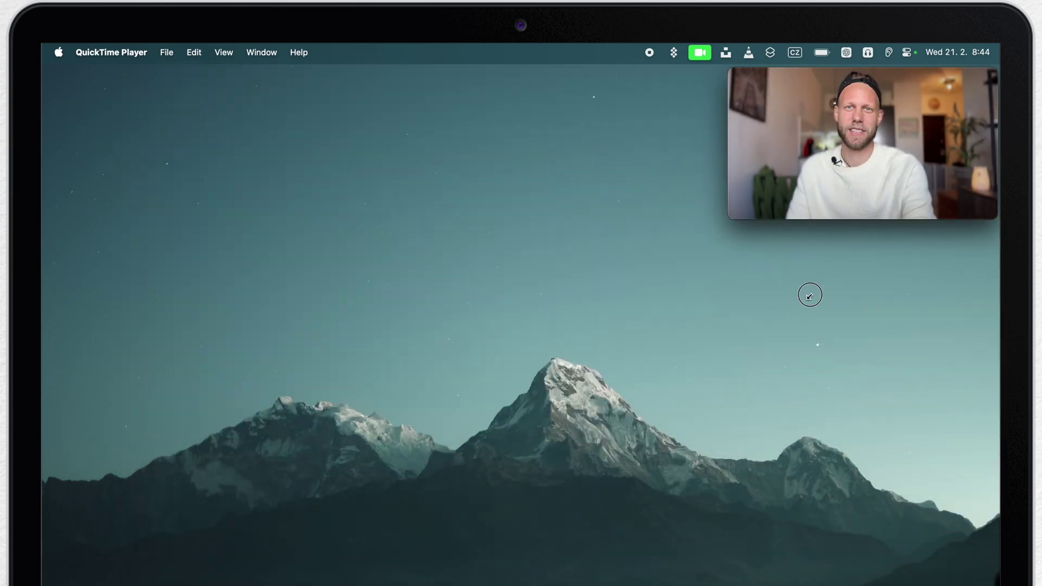
# Open Microsoft Word from Try These Mac Favourites in the App Store, showing its 4.4 rating and 1,23 GB size.
pyautogui.click(768, 585)
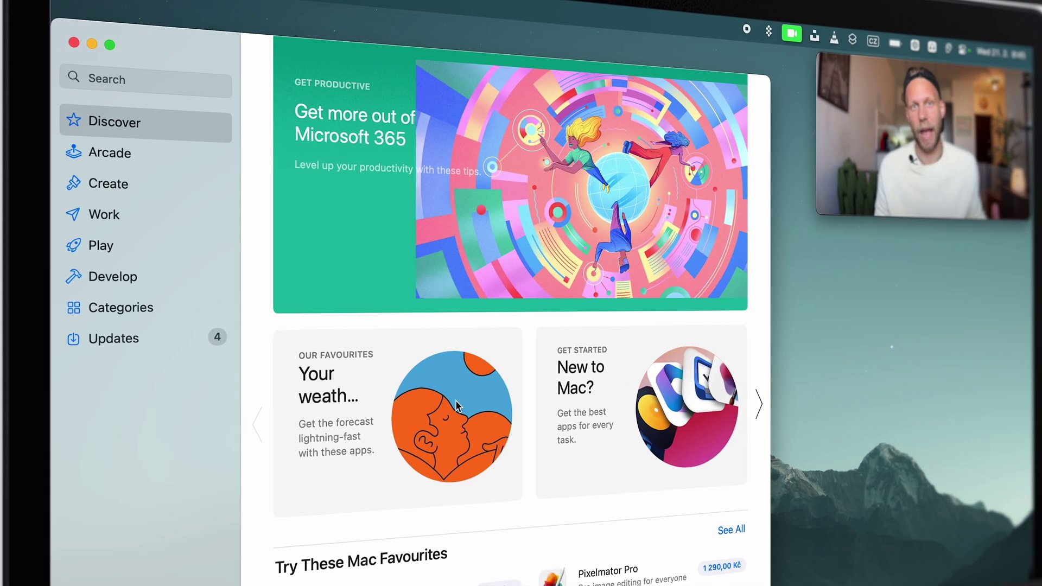
pyautogui.scroll(-3, 454, 400)
pyautogui.click(383, 502)
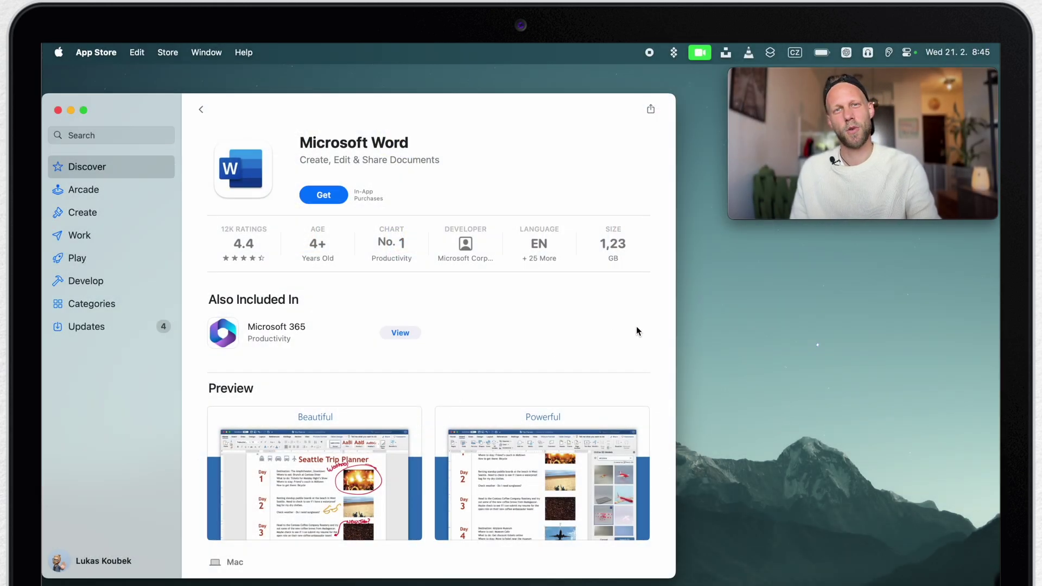
pyautogui.moveTo(733, 222); pyautogui.dragTo(694, 259)
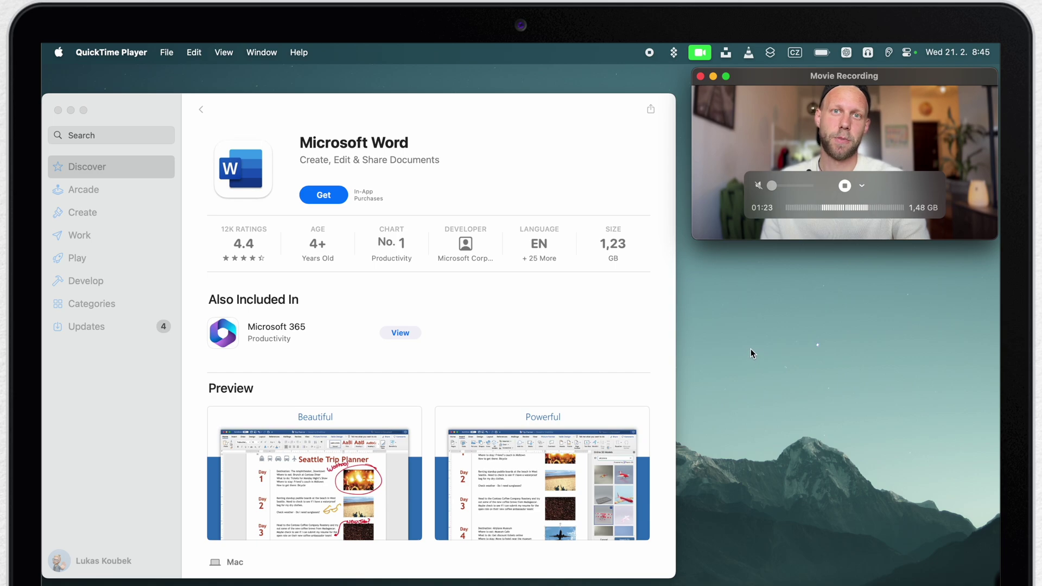
pyautogui.click(753, 329)
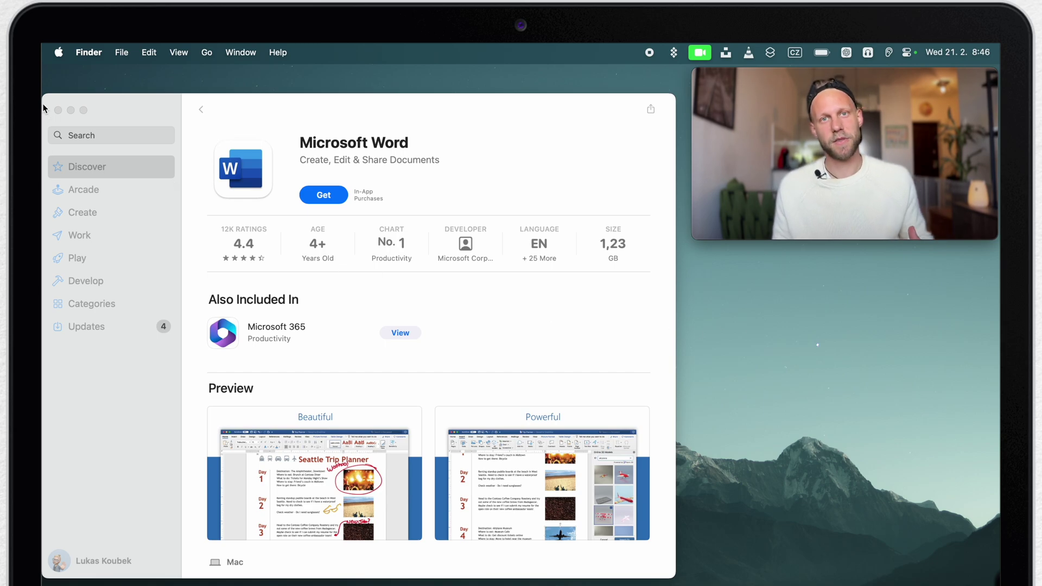
pyautogui.click(198, 110)
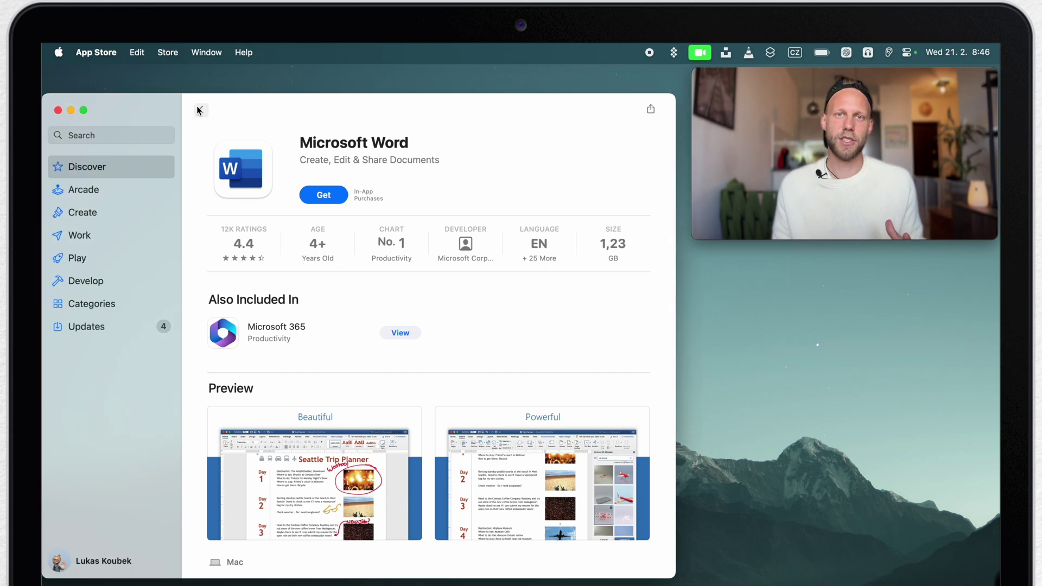
# Close the App Store, search Google for 'chrome' in Safari and start the googlechrome.dmg download.
pyautogui.click(57, 111)
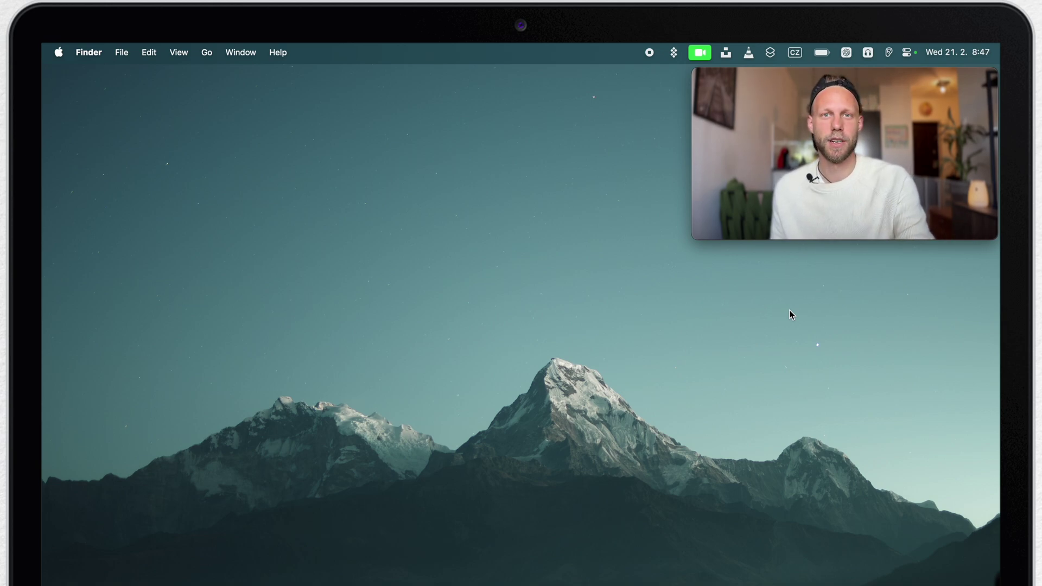
pyautogui.hotkey('ctrl', 'Left')
pyautogui.write('chrome')
pyautogui.press('Return')
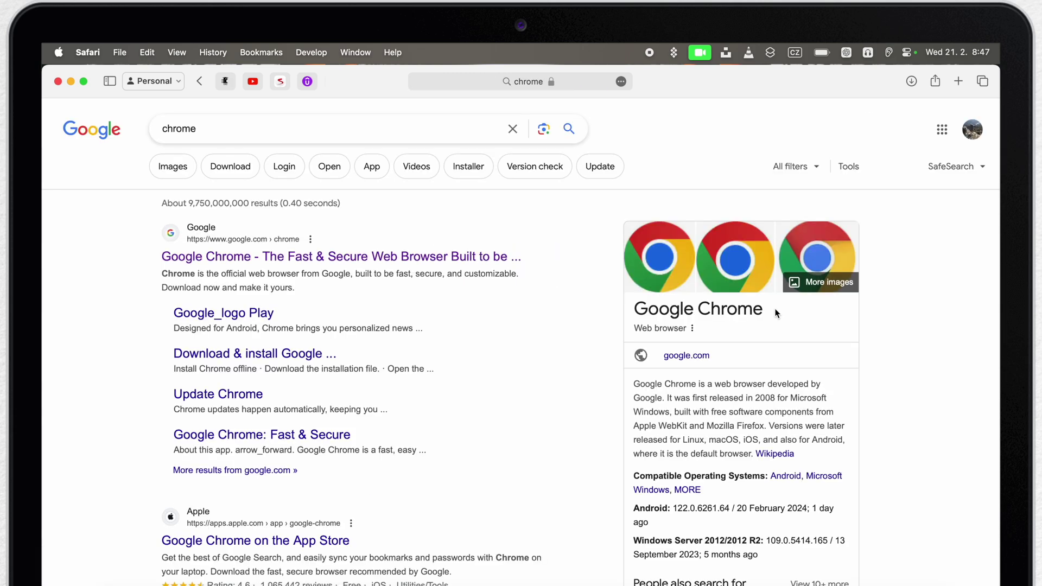
pyautogui.click(341, 259)
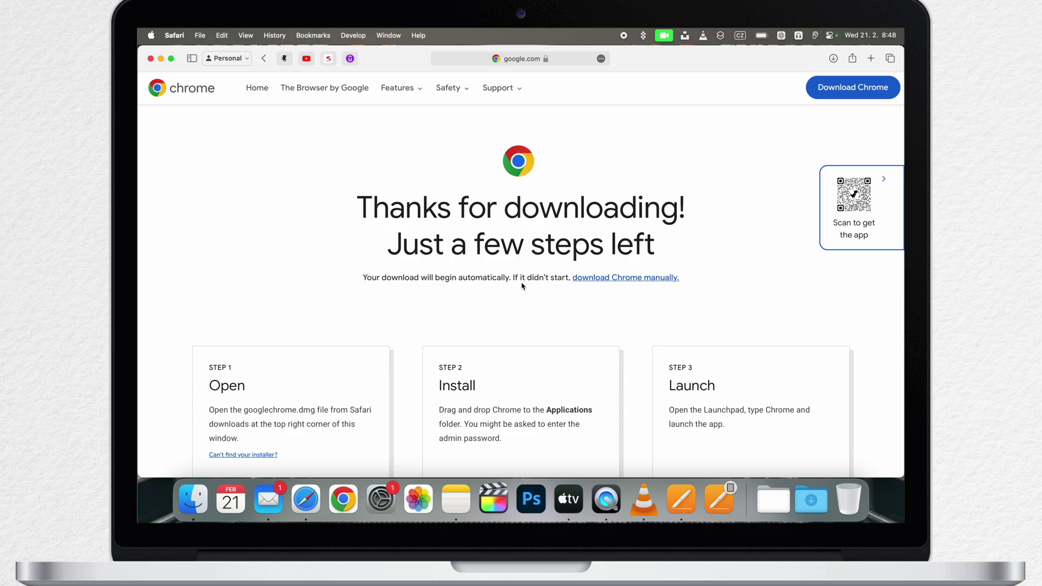
# Open the Downloads stack in Finder and select the 206,8 MB googlechrome.dmg.
pyautogui.hotkey('ctrl', 'Right')
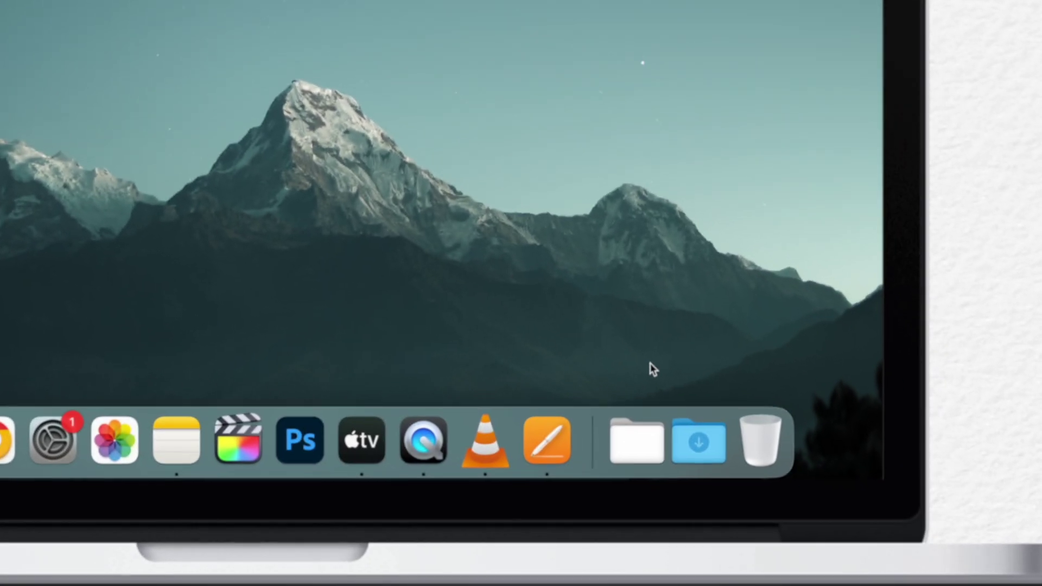
pyautogui.click(685, 434)
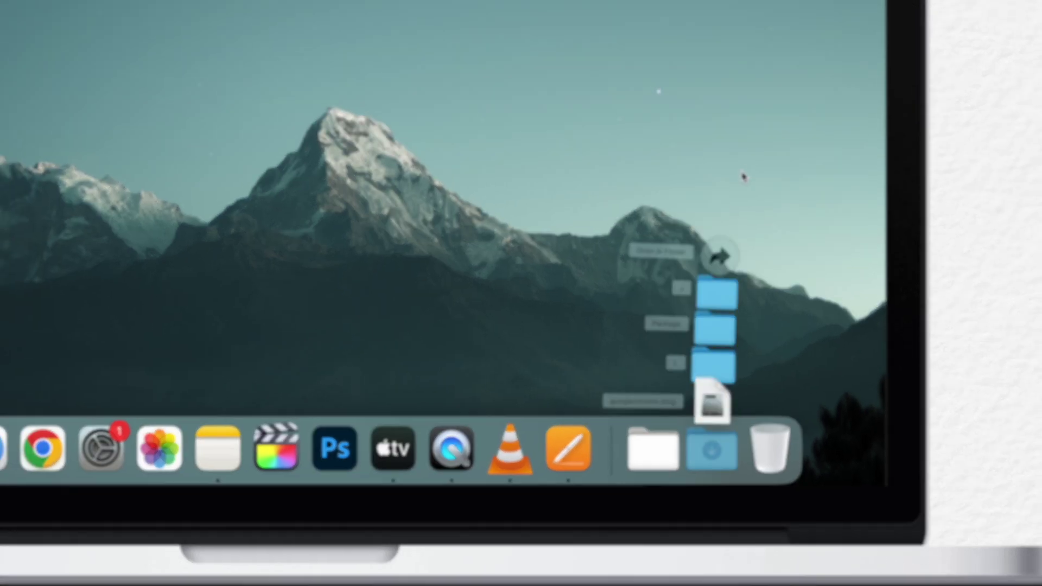
pyautogui.click(705, 136)
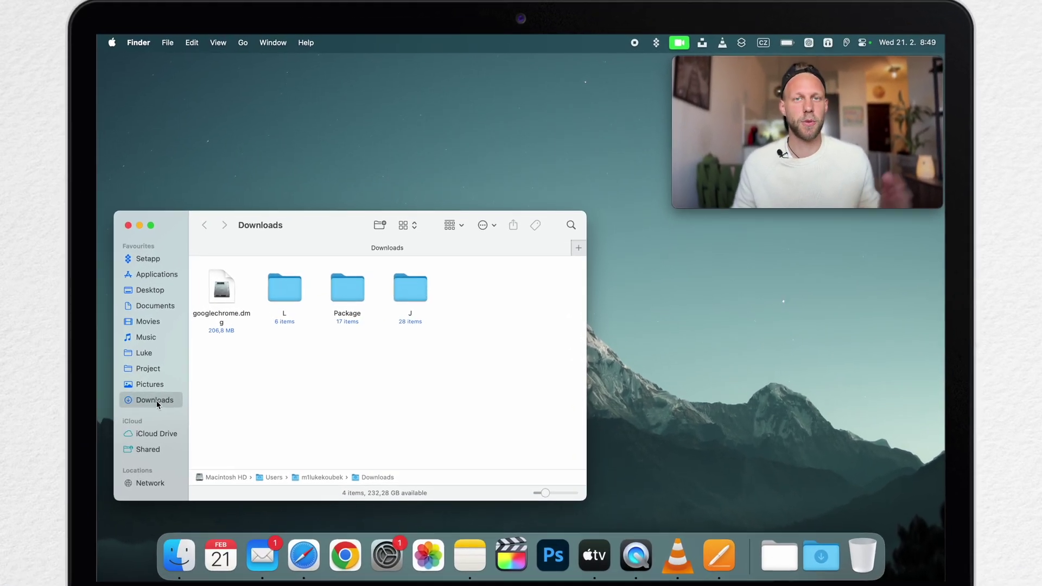
pyautogui.click(221, 290)
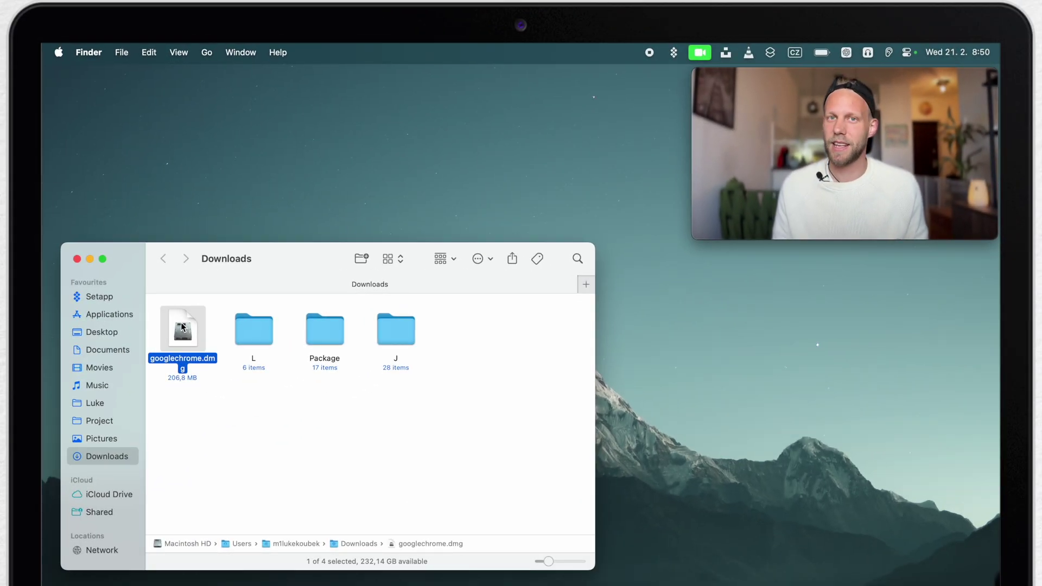
# Show Get Info for googlechrome.dmg and highlight its Disk Image kind.
pyautogui.rightClick(182, 327)
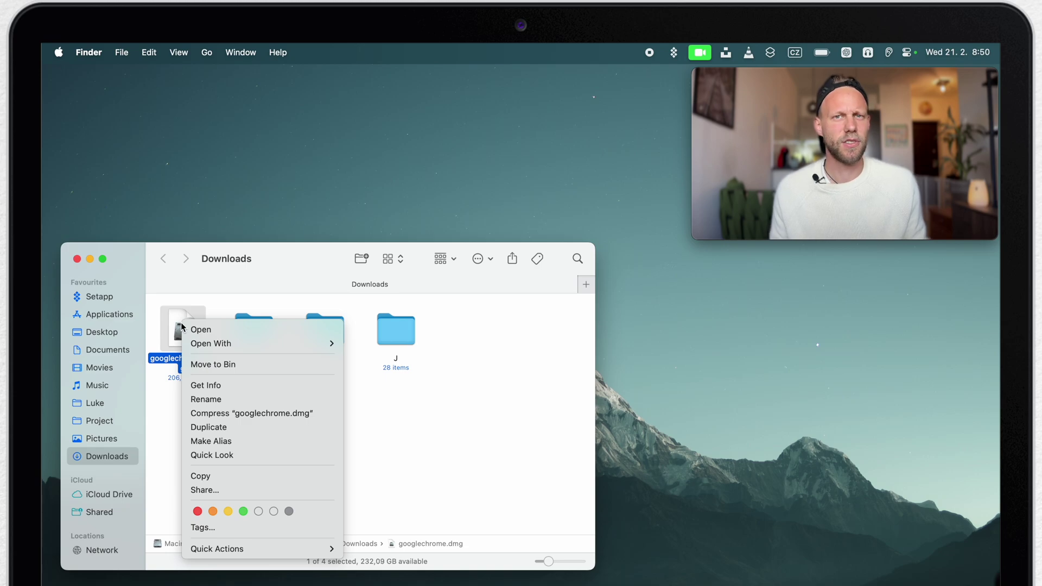
pyautogui.click(206, 385)
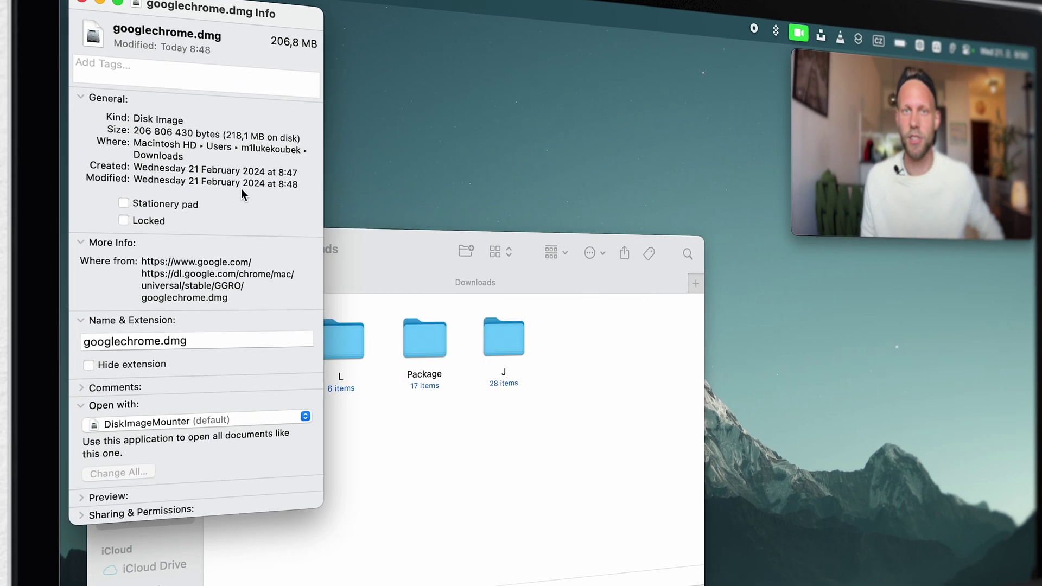
pyautogui.moveTo(135, 118); pyautogui.dragTo(219, 120)
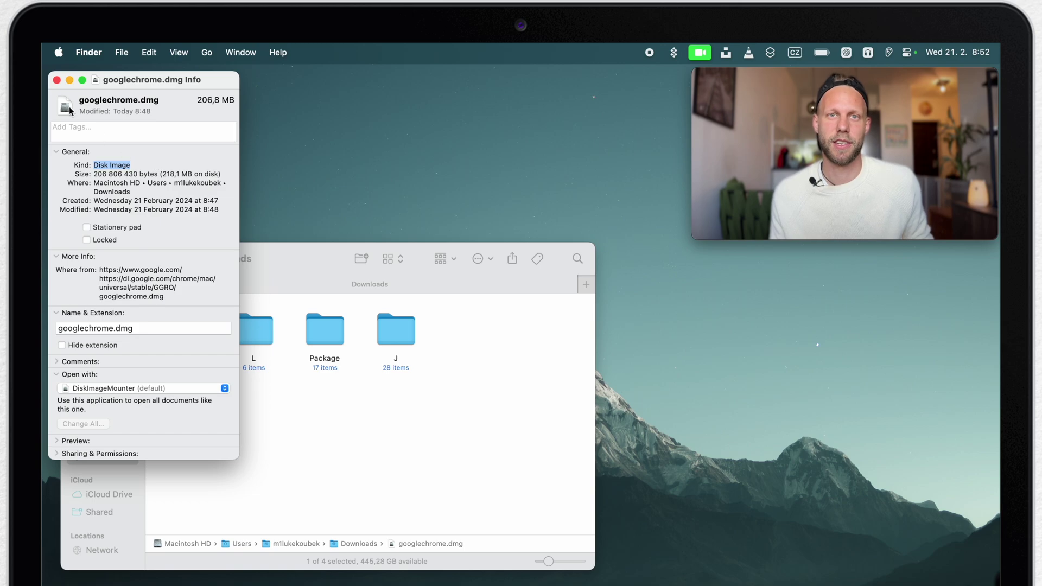
# Close the Info window, mount googlechrome.dmg to show the Chrome installer, and close Downloads.
pyautogui.click(57, 81)
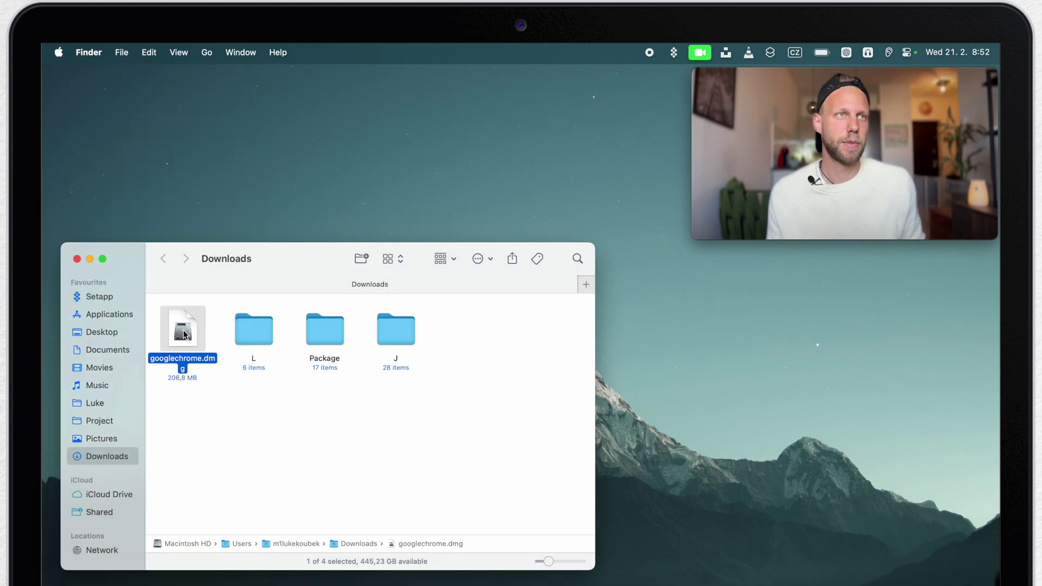
pyautogui.doubleClick(183, 329)
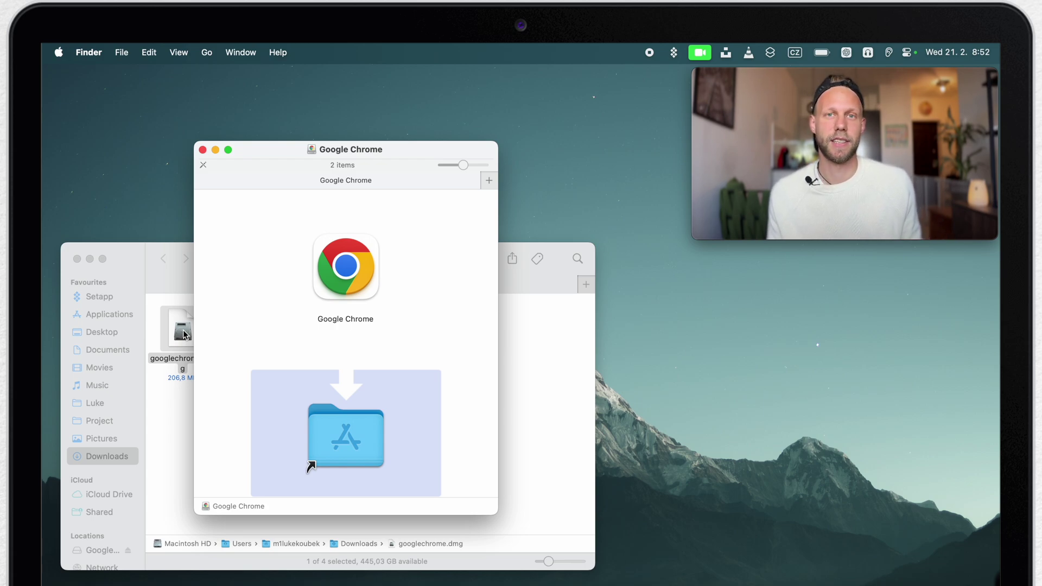
pyautogui.click(78, 259)
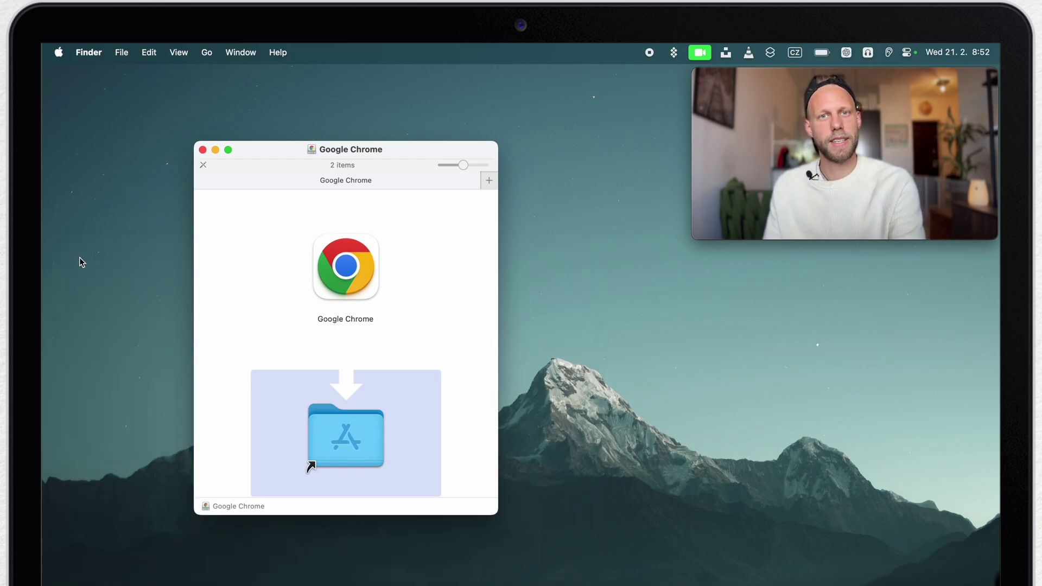
pyautogui.click(121, 232)
pyautogui.moveTo(712, 74)
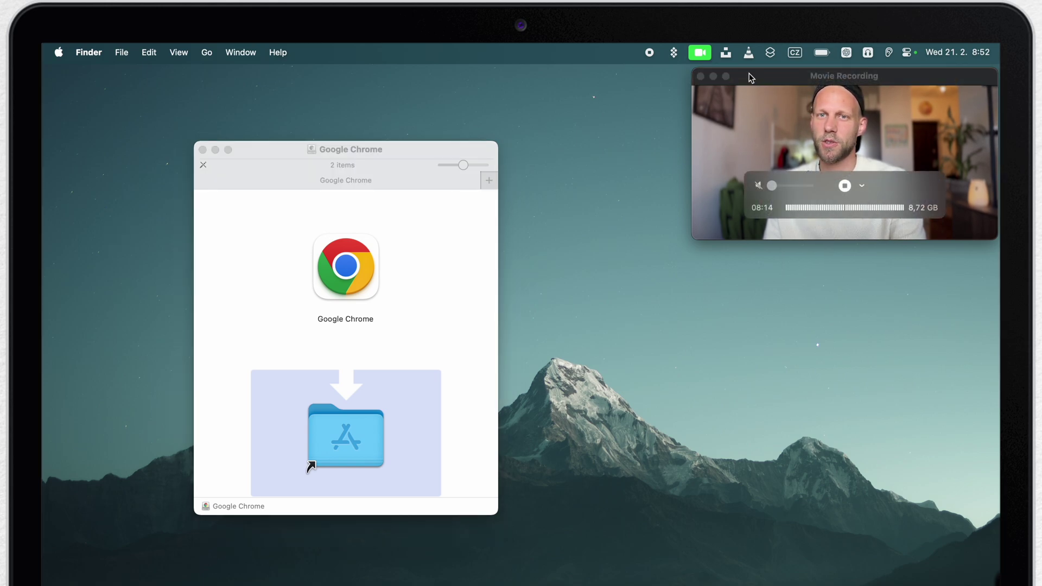
pyautogui.moveTo(754, 77); pyautogui.dragTo(759, 191)
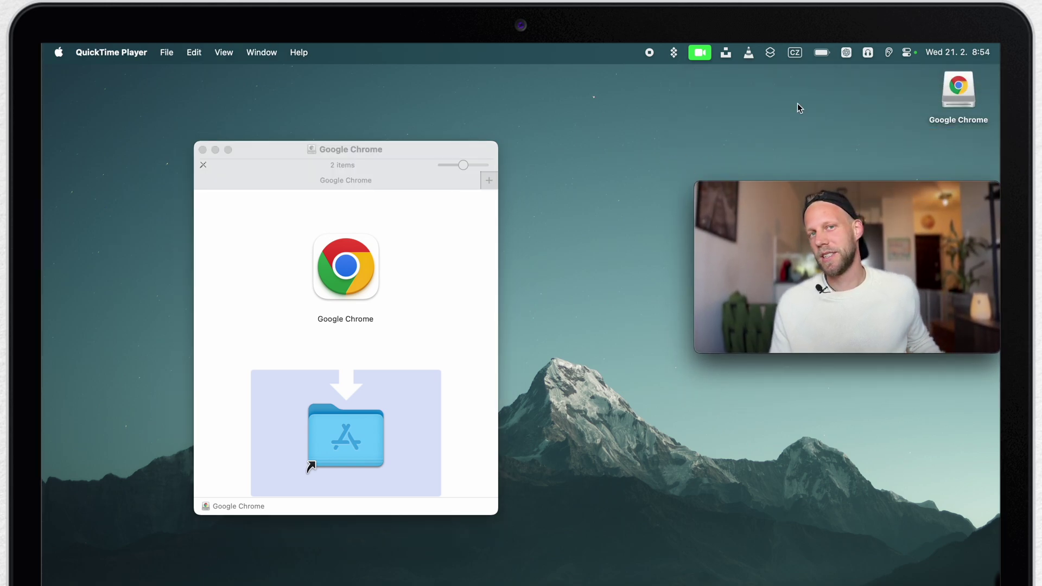
# Copy Google Chrome into Applications by dragging it onto the installer's Applications shortcut.
pyautogui.click(961, 94)
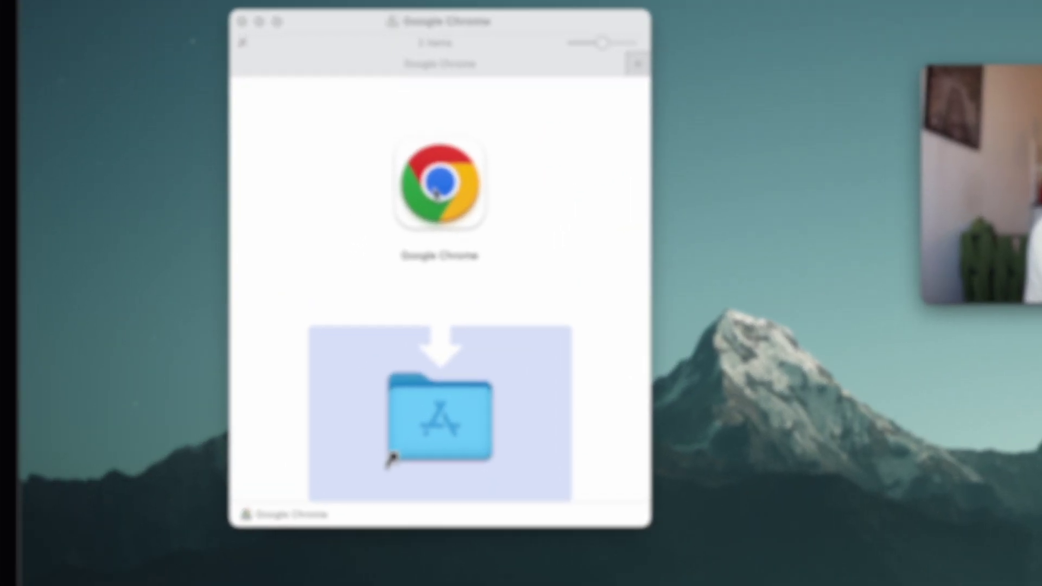
pyautogui.click(344, 275)
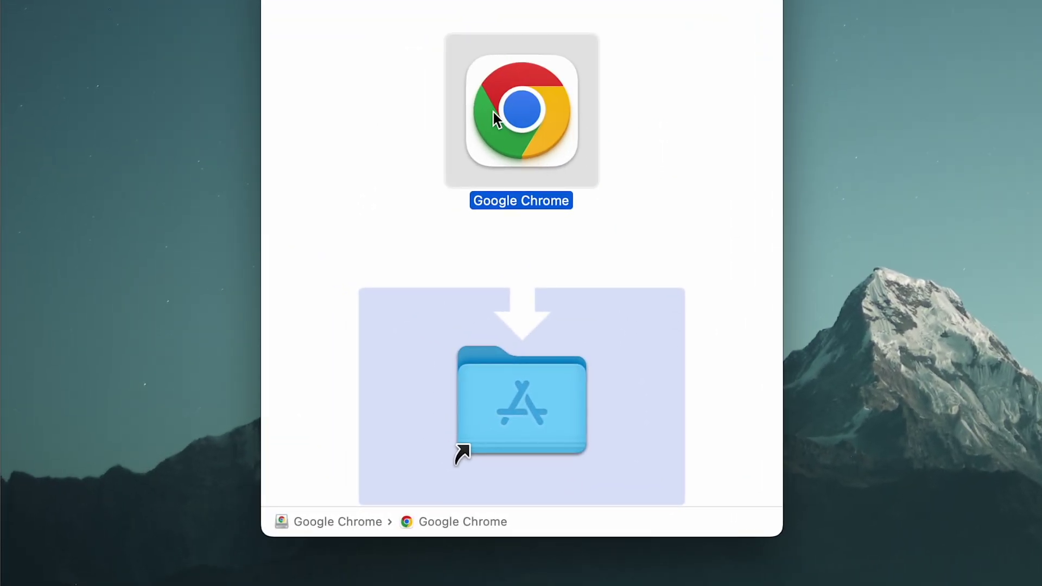
pyautogui.moveTo(498, 115)
pyautogui.mouseDown()
pyautogui.moveTo(551, 328)
pyautogui.moveTo(496, 383)
pyautogui.moveTo(611, 292)
pyautogui.moveTo(518, 162)
pyautogui.moveTo(552, 236)
pyautogui.moveTo(494, 379)
pyautogui.moveTo(563, 172)
pyautogui.moveTo(487, 109)
pyautogui.mouseUp()
pyautogui.click(685, 156)
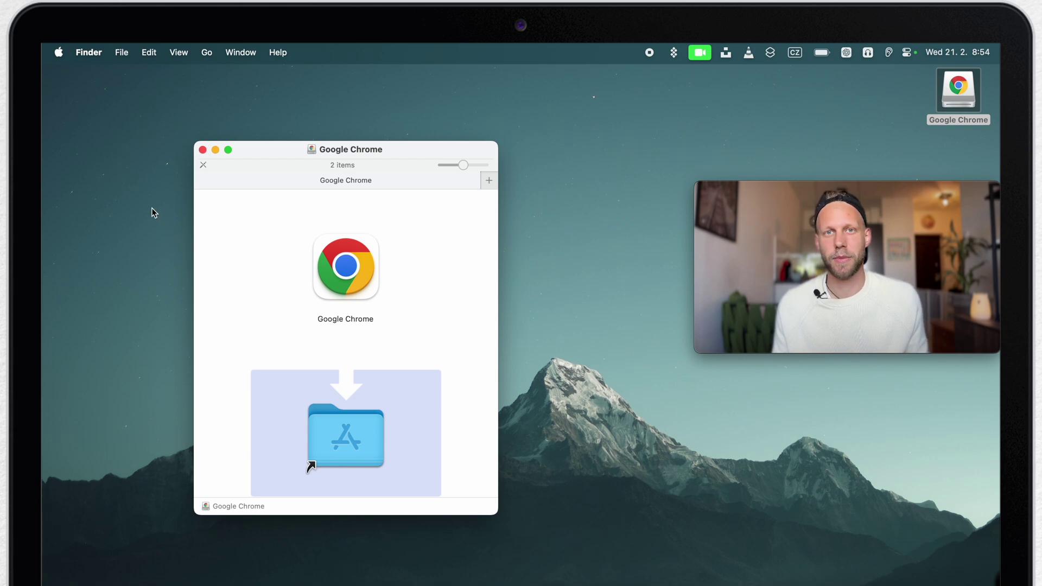
# Close the installer and open a new Finder window on Applications with Google Chrome selected.
pyautogui.click(203, 150)
pyautogui.click(155, 291)
pyautogui.click(234, 278)
pyautogui.press('super+n')
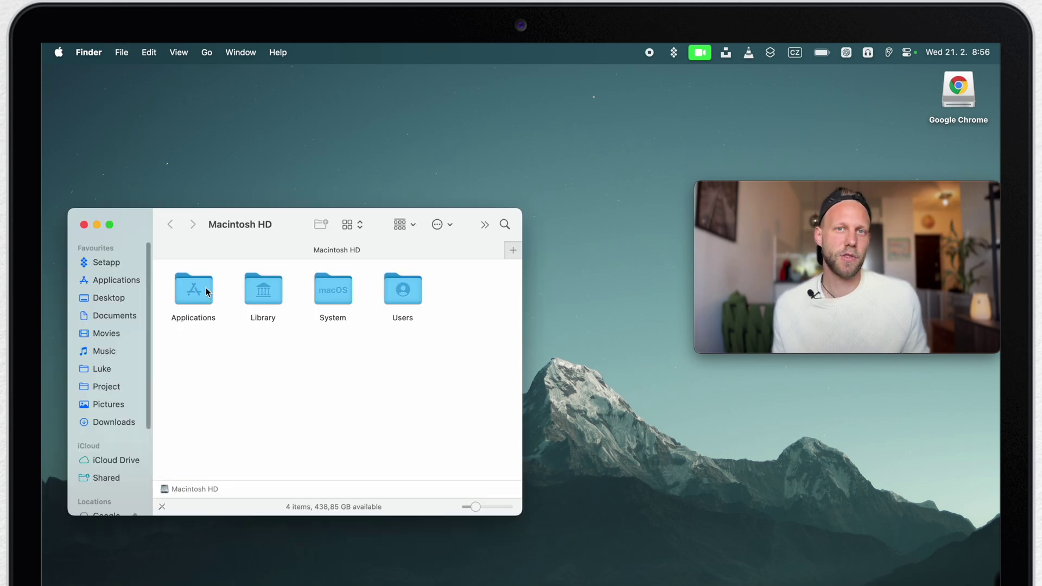
pyautogui.click(127, 284)
pyautogui.click(471, 284)
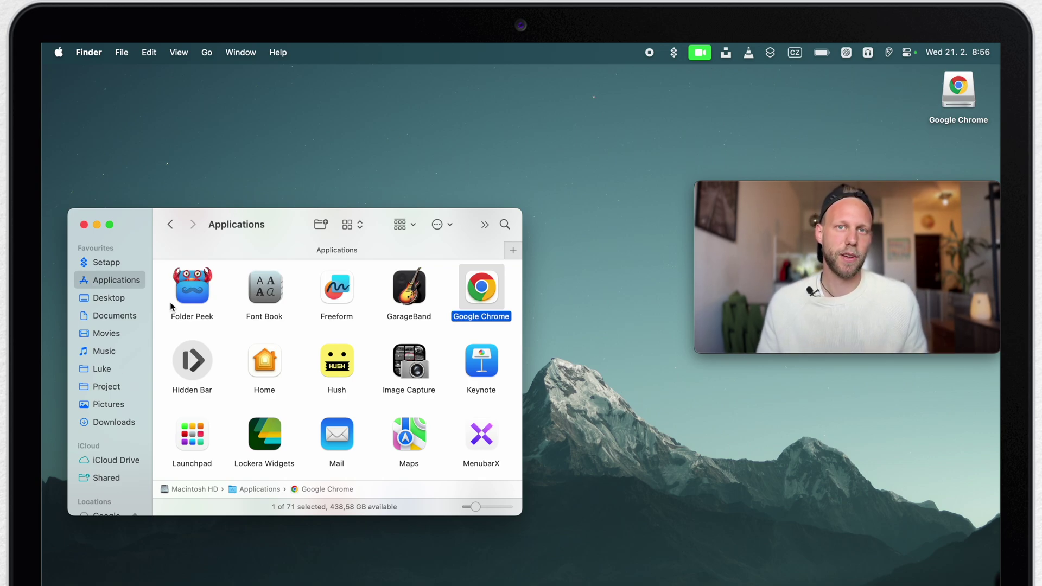
pyautogui.scroll(-5, 105, 402)
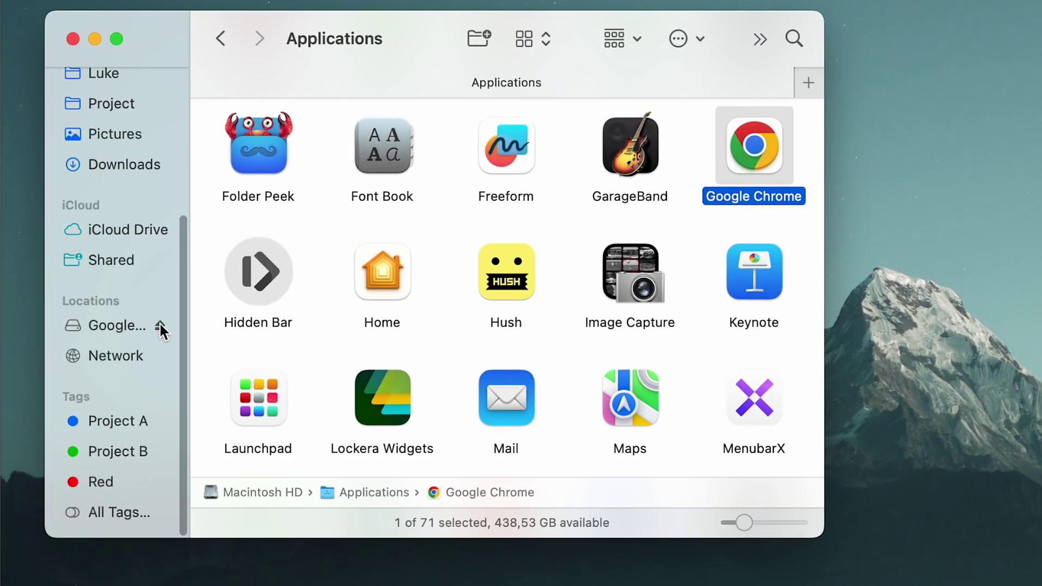
# Eject the Google Chrome volume, close Applications, and drag googlechrome.dmg from Downloads to the Bin.
pyautogui.click(161, 325)
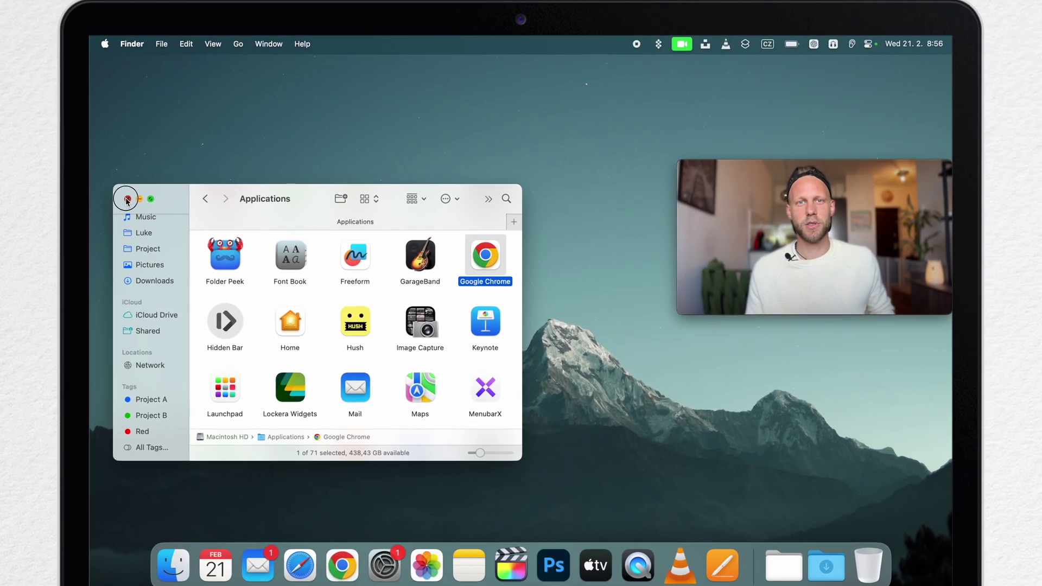
pyautogui.click(80, 155)
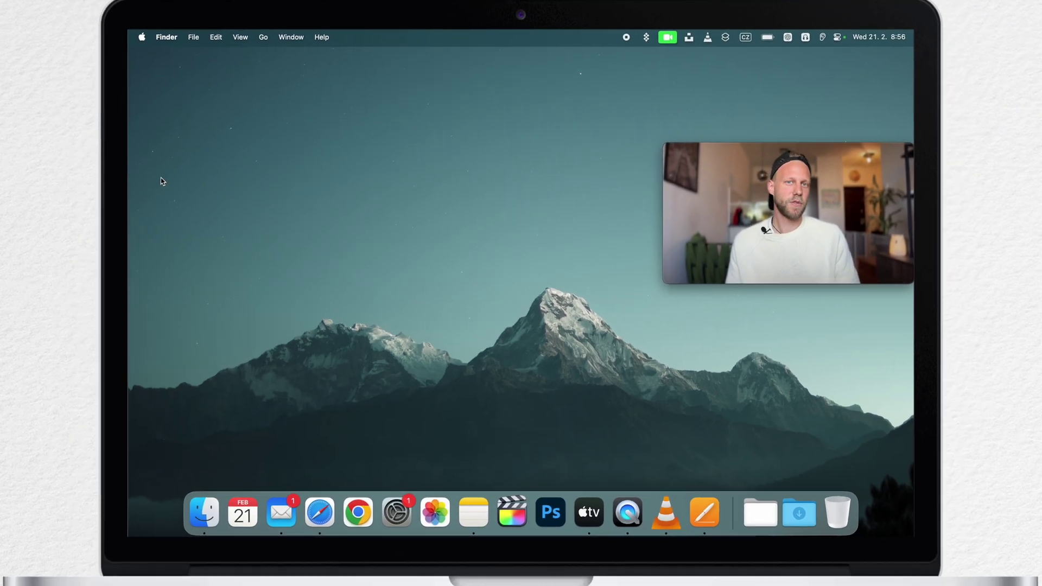
pyautogui.click(796, 505)
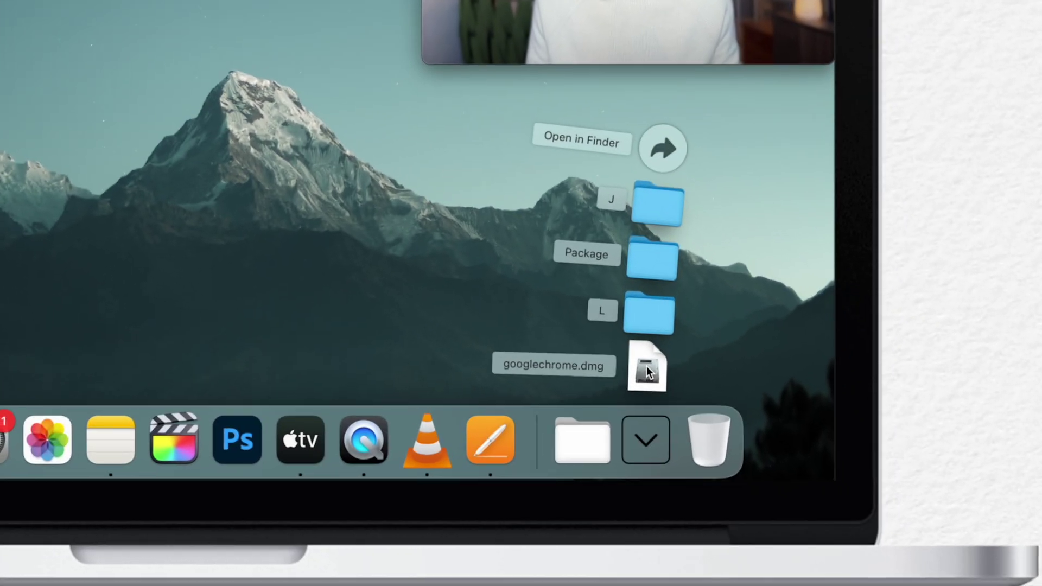
pyautogui.moveTo(647, 372); pyautogui.dragTo(708, 437)
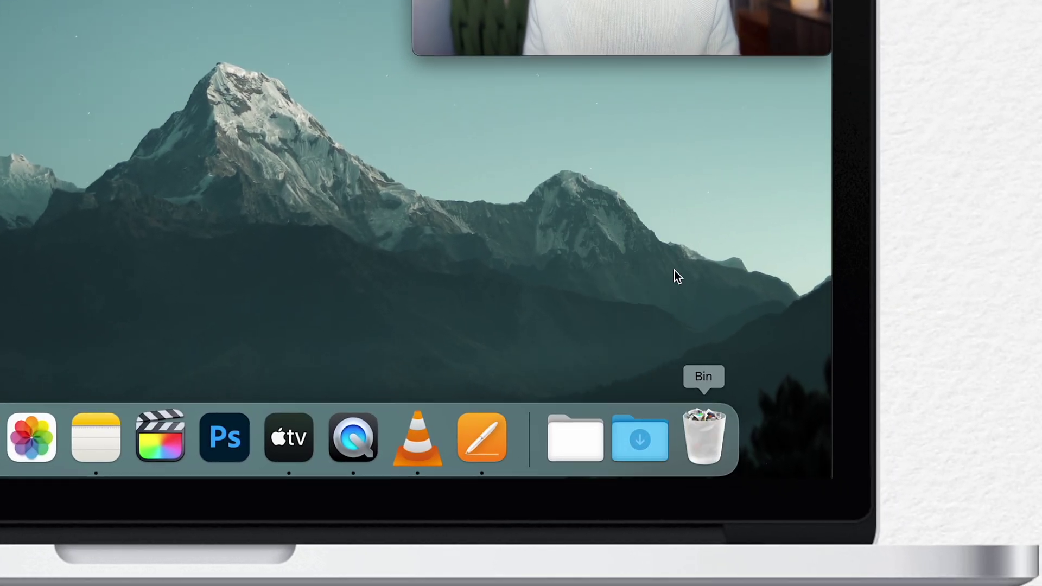